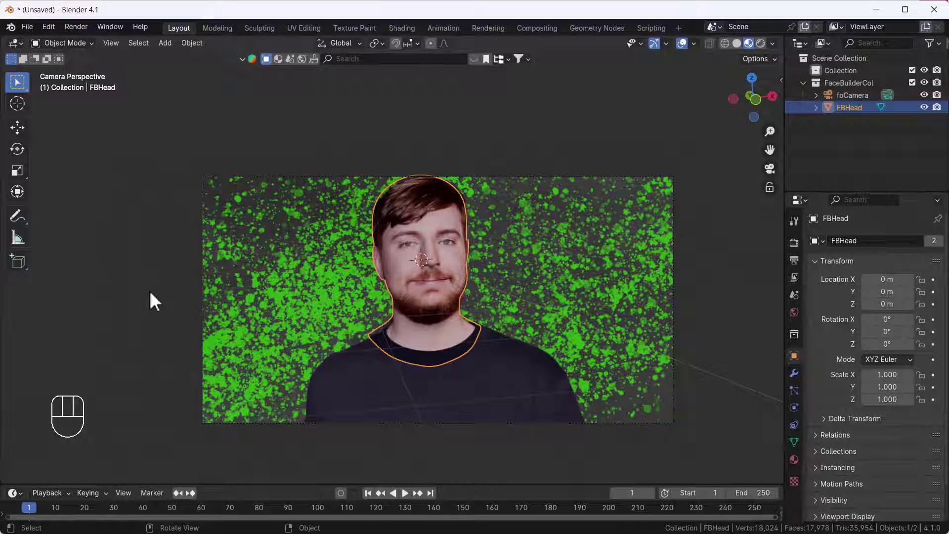
- Inspect the finished FaceBuilder head by orbiting it, then return to the camera view of the photo
click(150, 292)
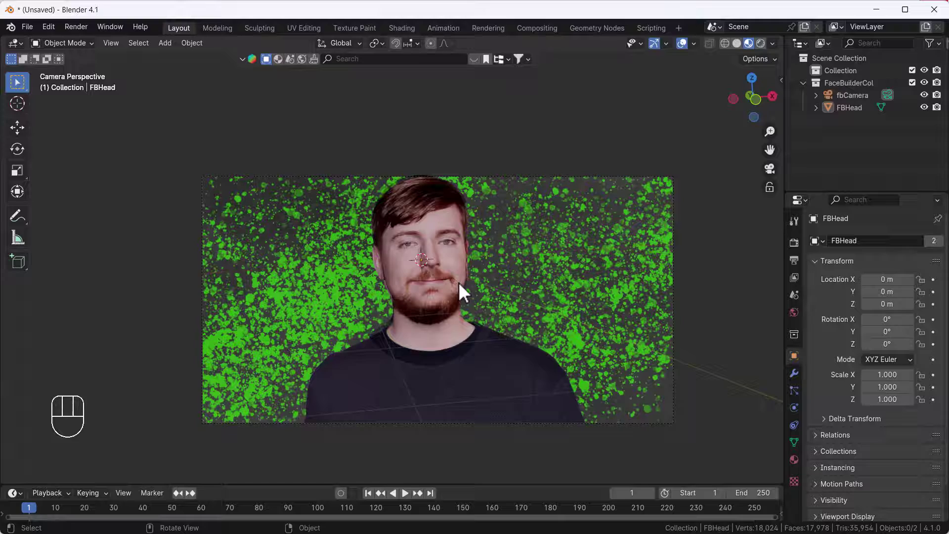
scroll(456, 264, up, 4)
click(438, 279)
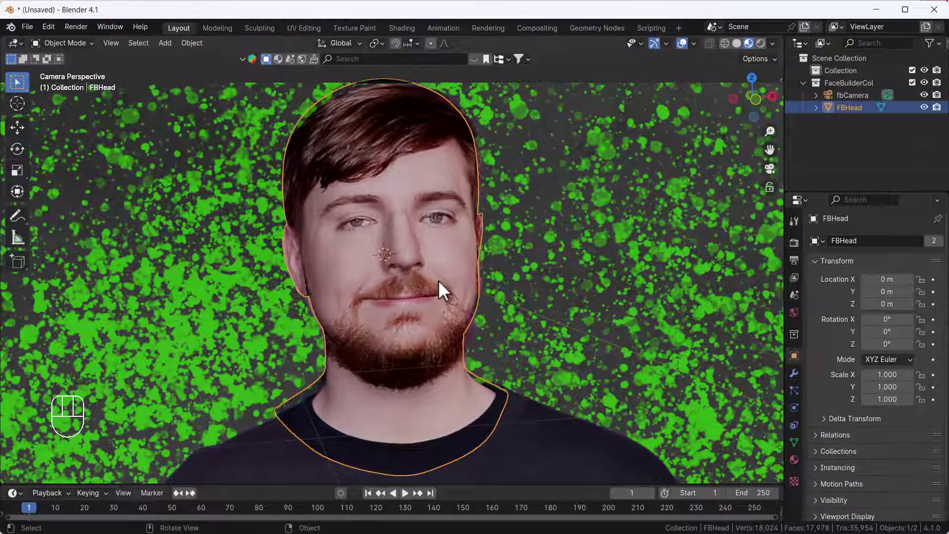
middle_drag(439, 282, 396, 248)
key(KP_0)
scroll(381, 279, down, 2)
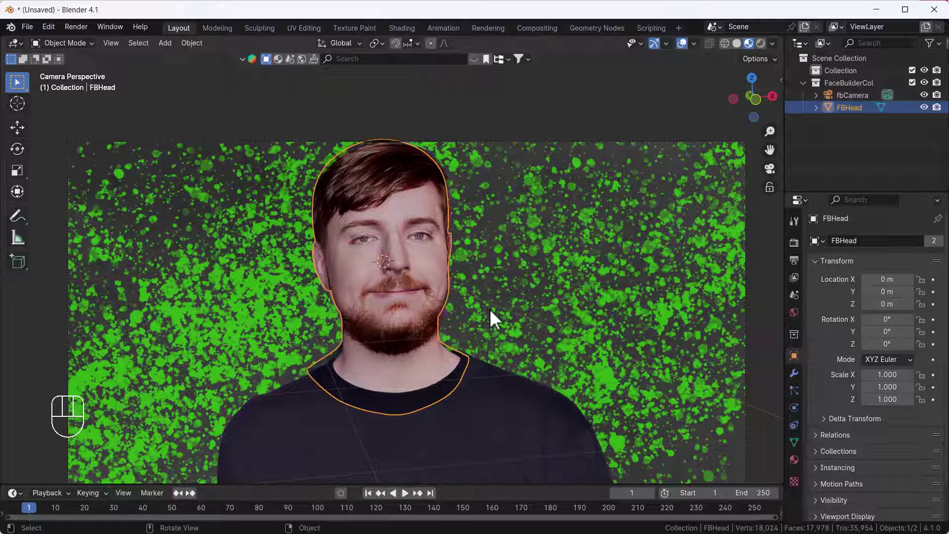
key(n)
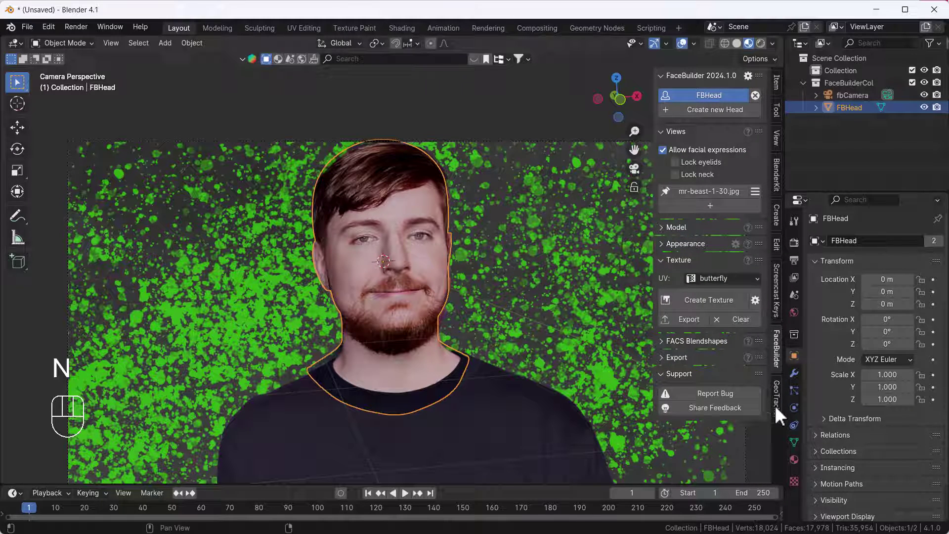
key(n)
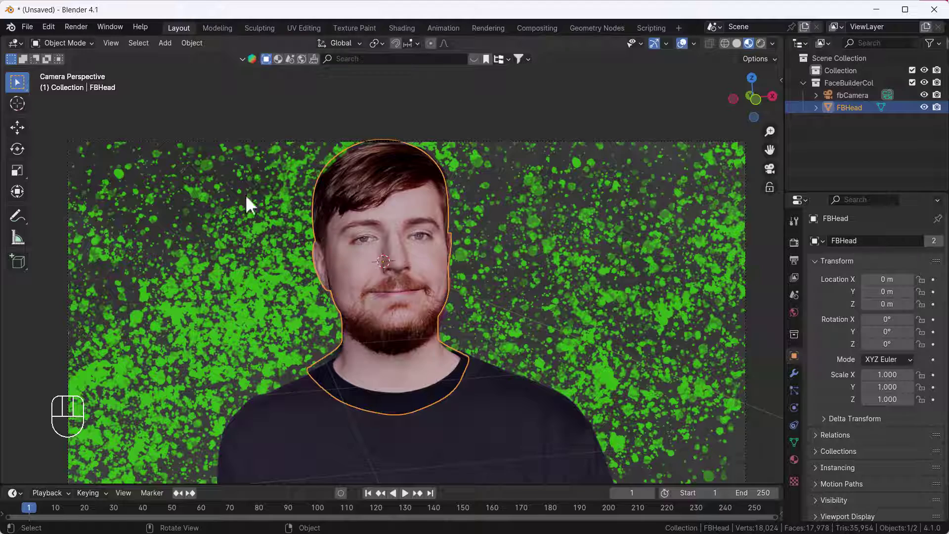
scroll(475, 265, down, 2)
scroll(462, 299, up, 2)
shift+middle_drag(461, 296, 473, 274)
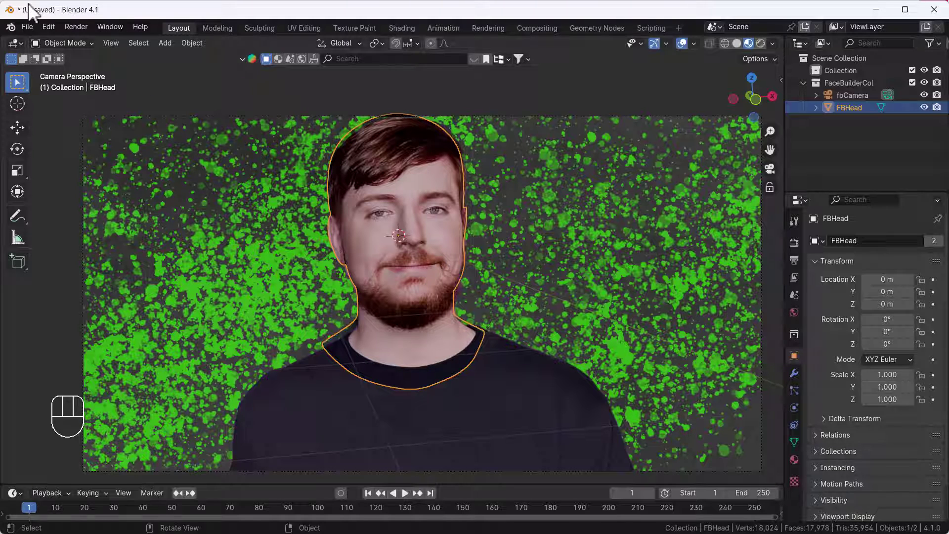
- Start a new General scene without saving, and delete the default cube, camera and light
click(27, 27)
mouse_move(43, 38)
click(169, 38)
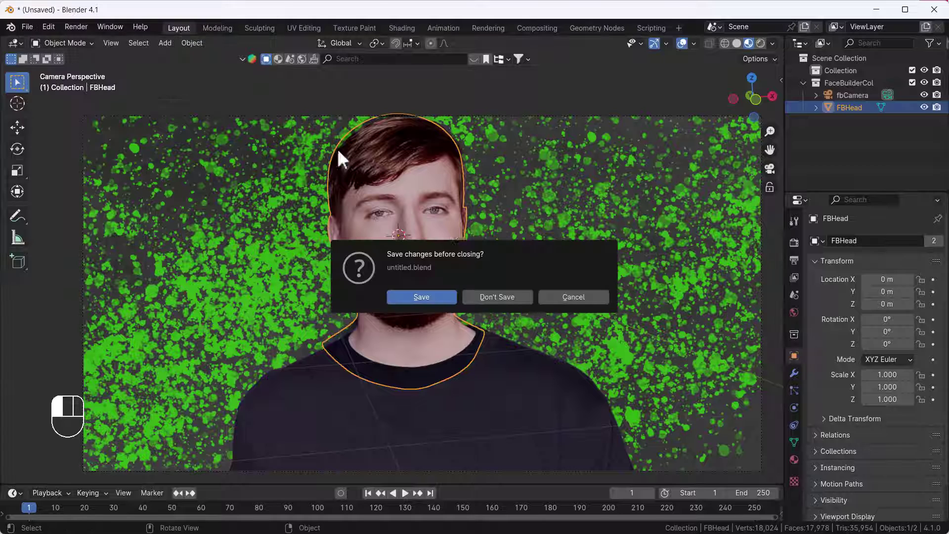
click(496, 297)
key(a)
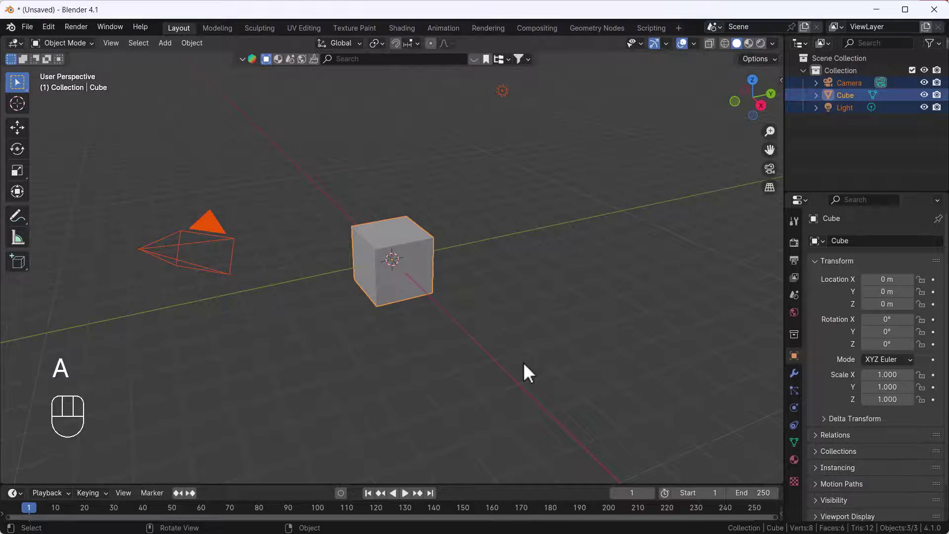
key(Delete)
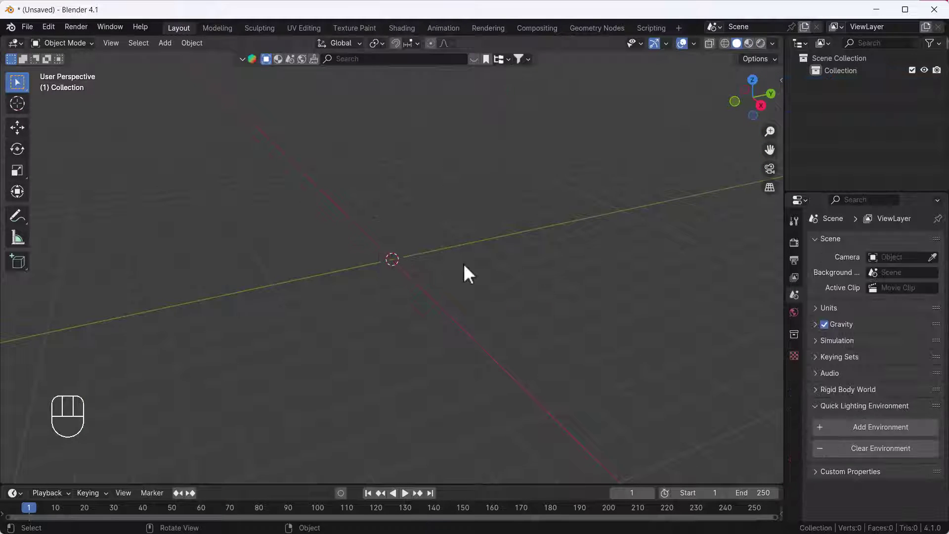
- Find the KeenTools FaceBuilder add-on in Preferences by searching 'face', and expand its details
click(48, 26)
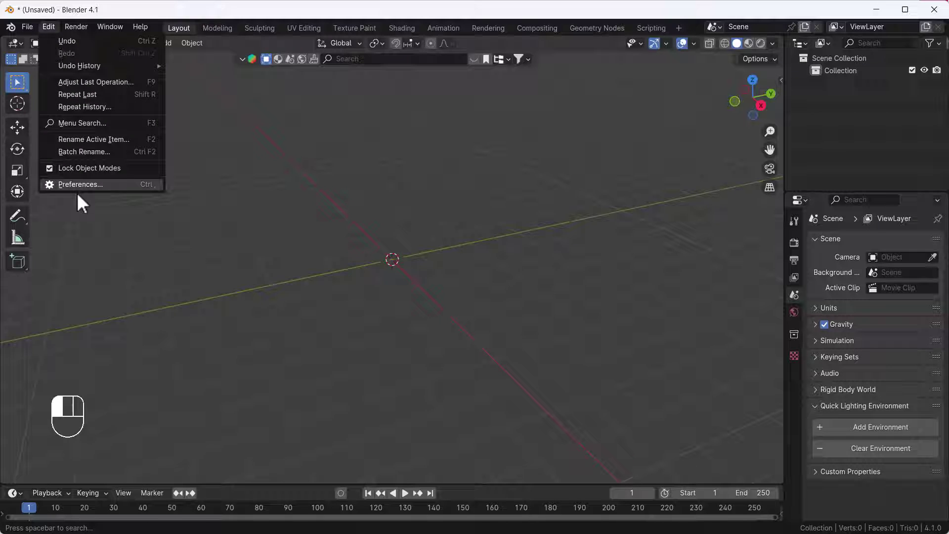
click(82, 184)
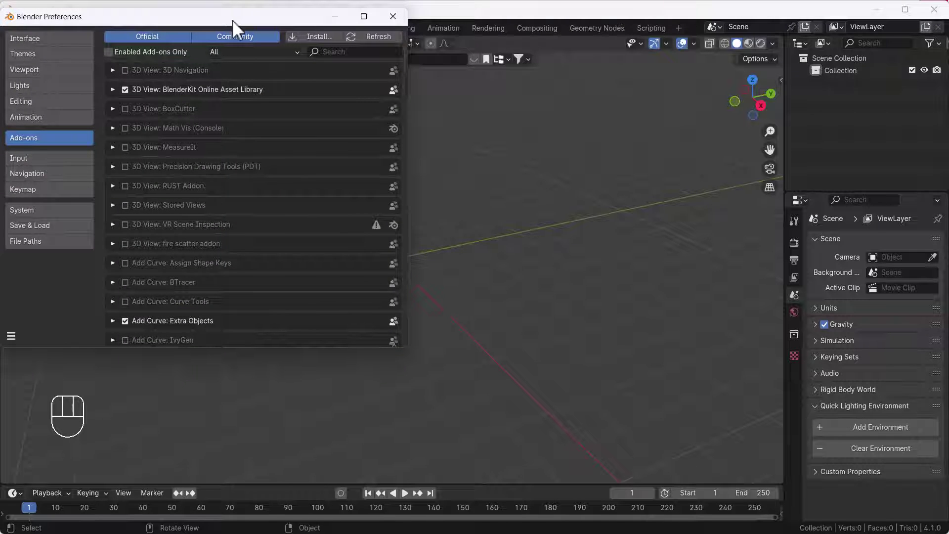
drag(233, 20, 398, 140)
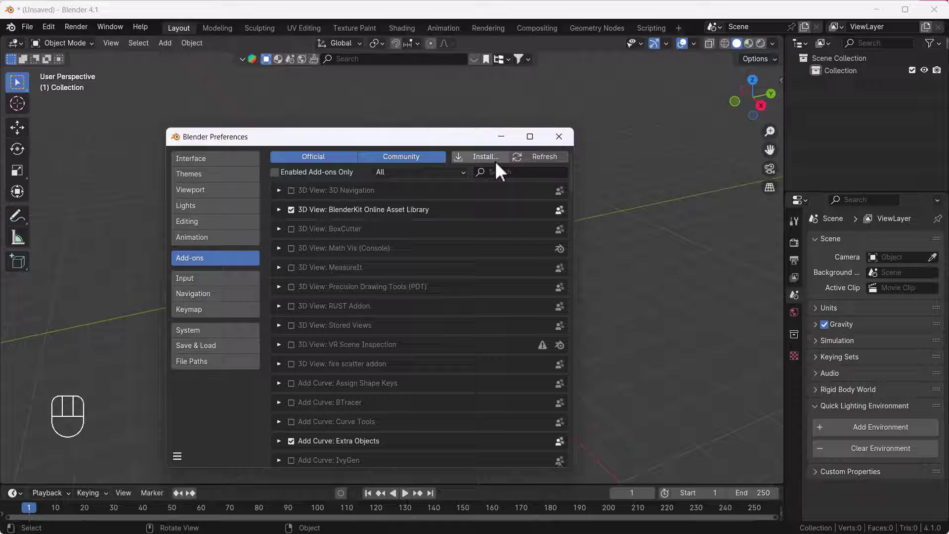
click(508, 172)
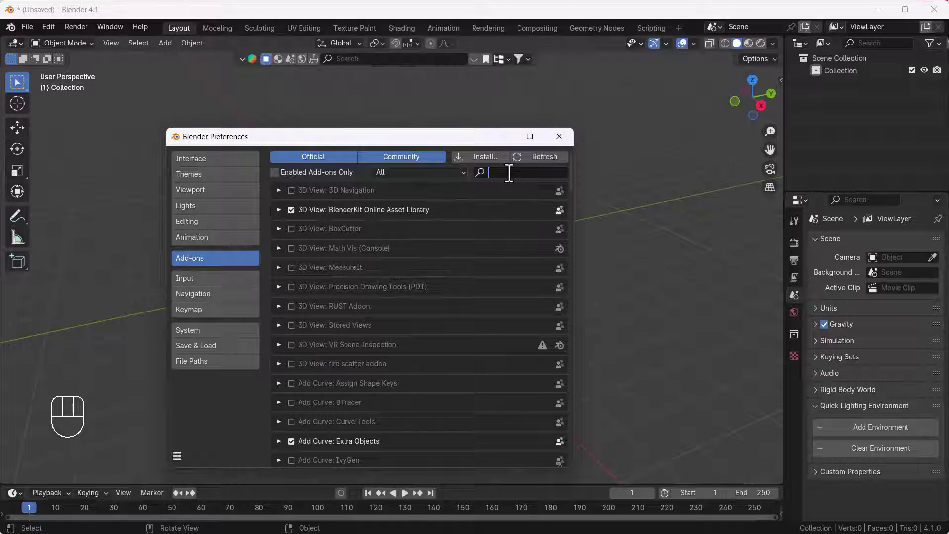
text(face)
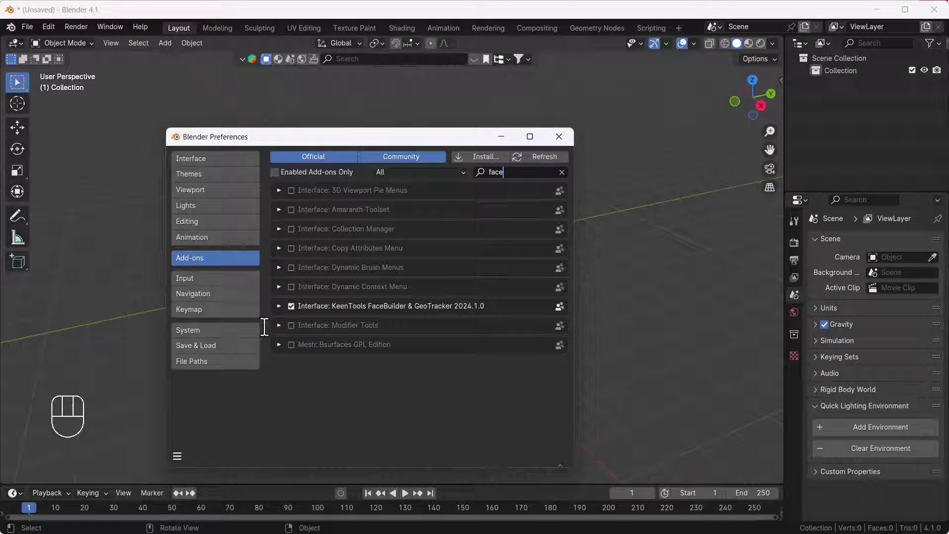
click(278, 305)
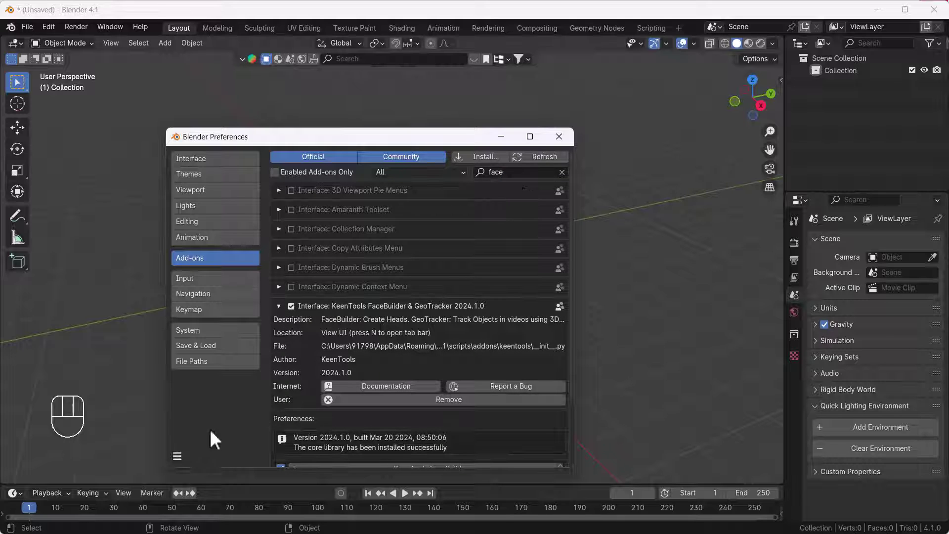
click(177, 455)
- Save the preferences, then create a new FaceBuilder head from the sidebar's FaceBuilder tools
click(219, 415)
click(559, 136)
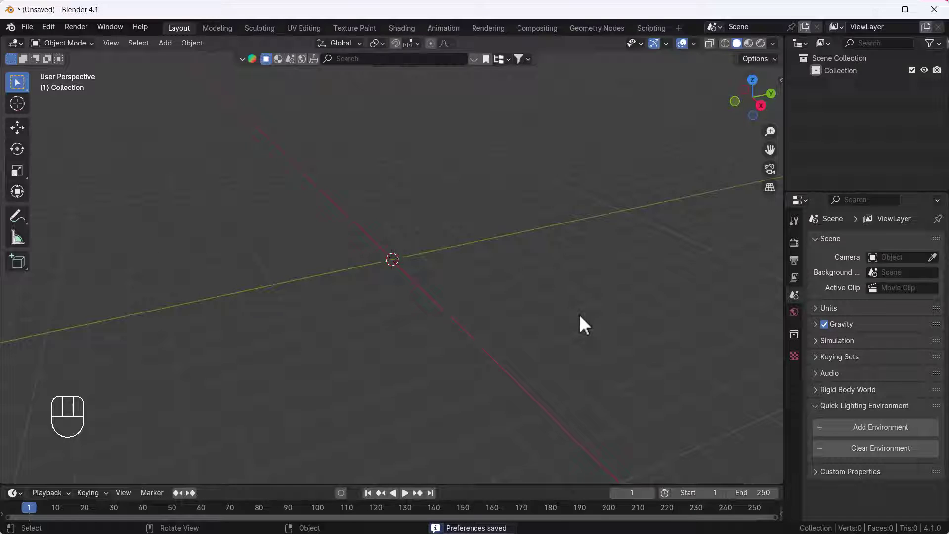
key(n)
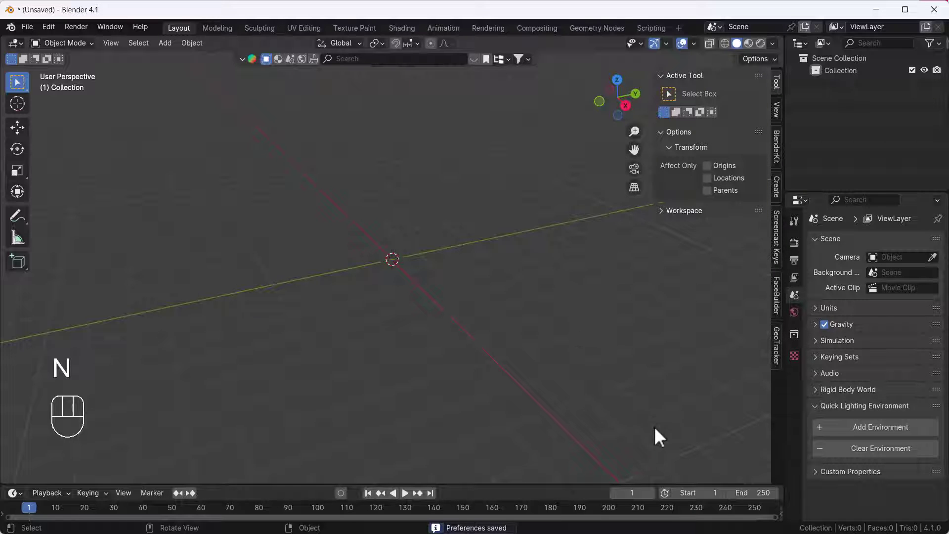
click(776, 292)
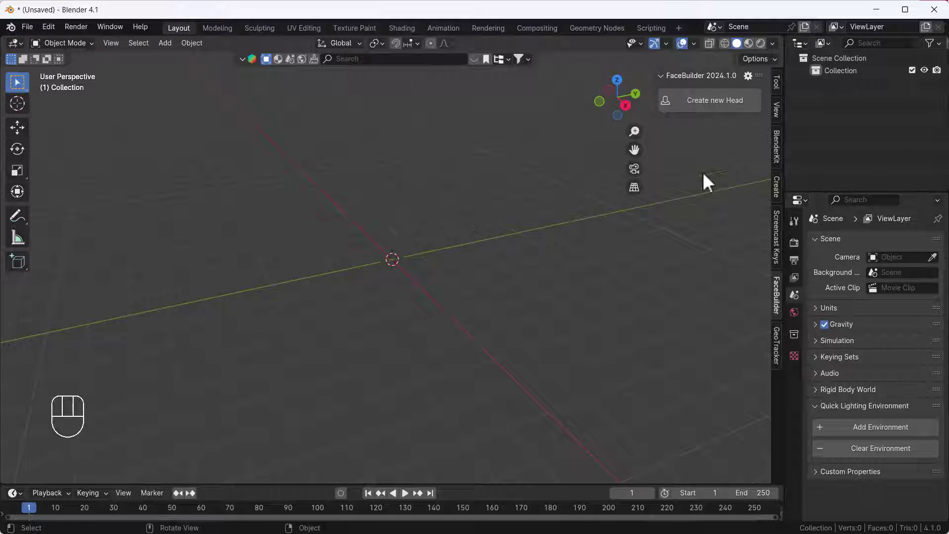
click(709, 102)
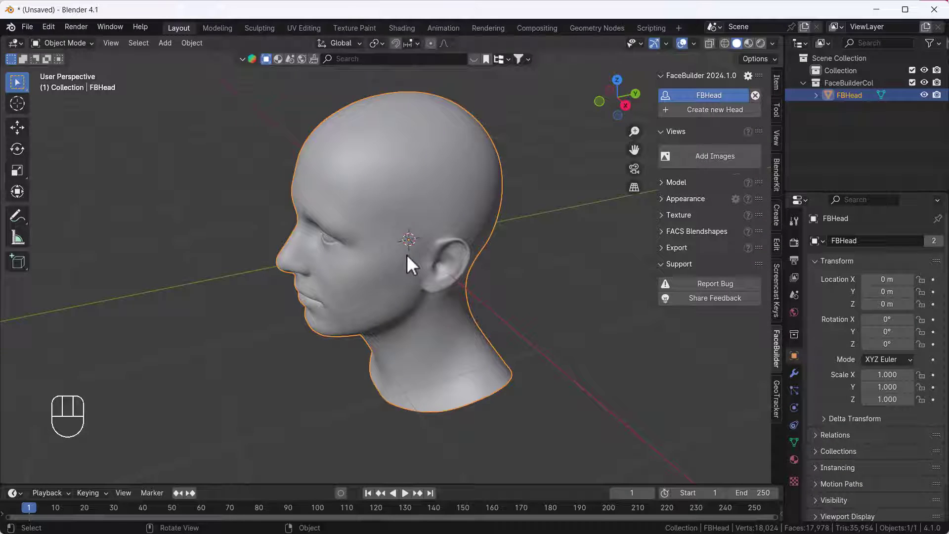
- Add mr-beast-1-30.jpg from the Mr Beast folder as the head's reference view
scroll(395, 257, down, 6)
middle_drag(372, 292, 440, 250)
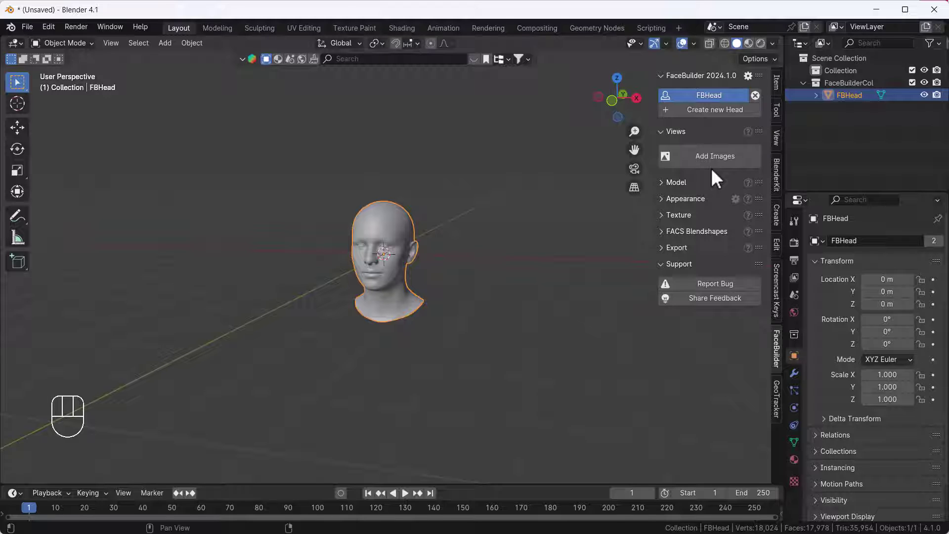
click(721, 157)
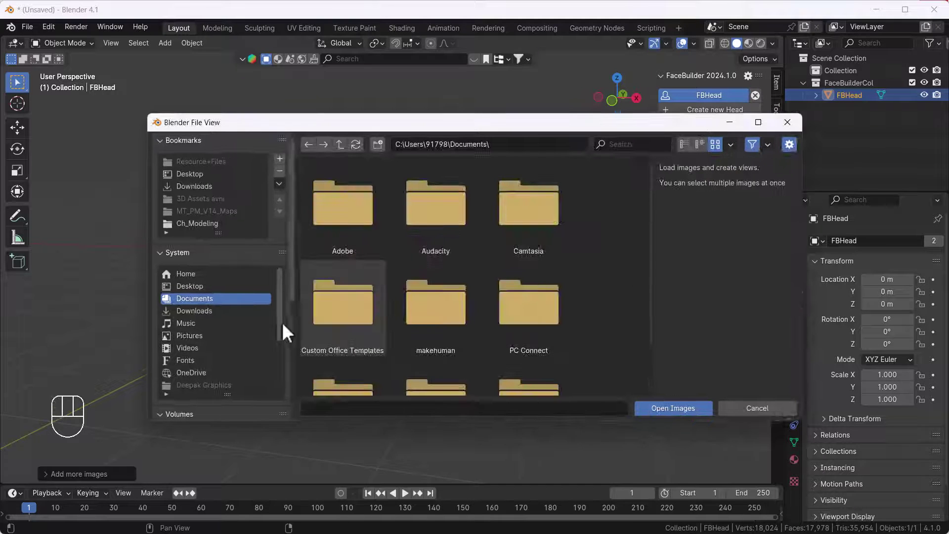
scroll(289, 300, down, 6)
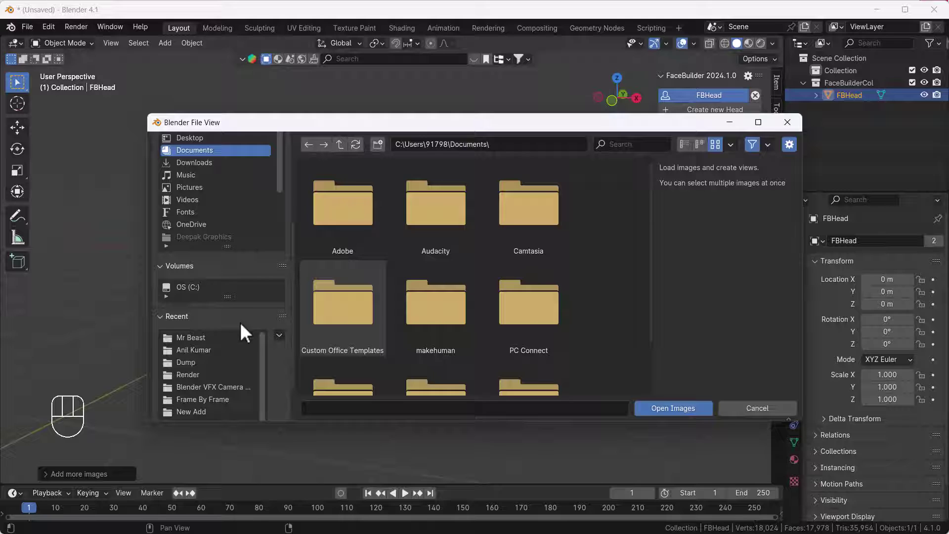
click(217, 336)
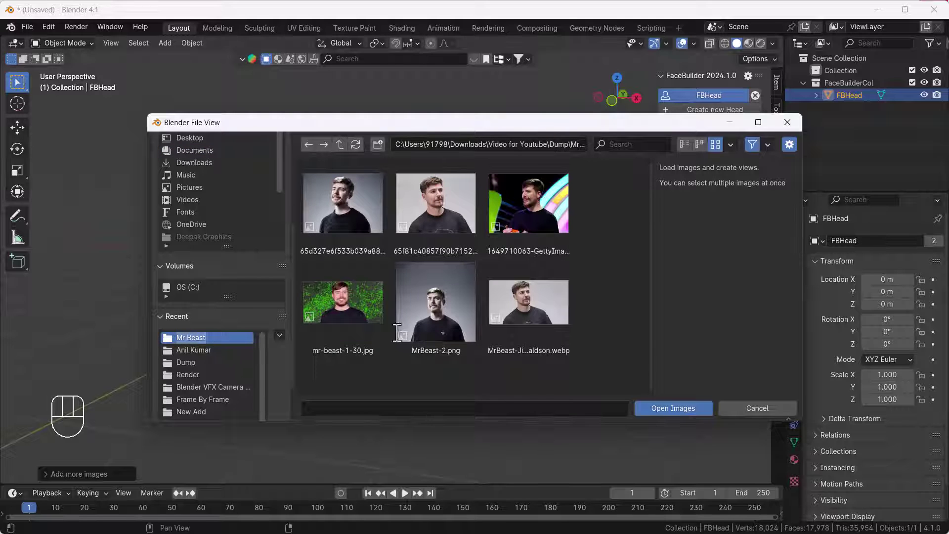
double_click(353, 304)
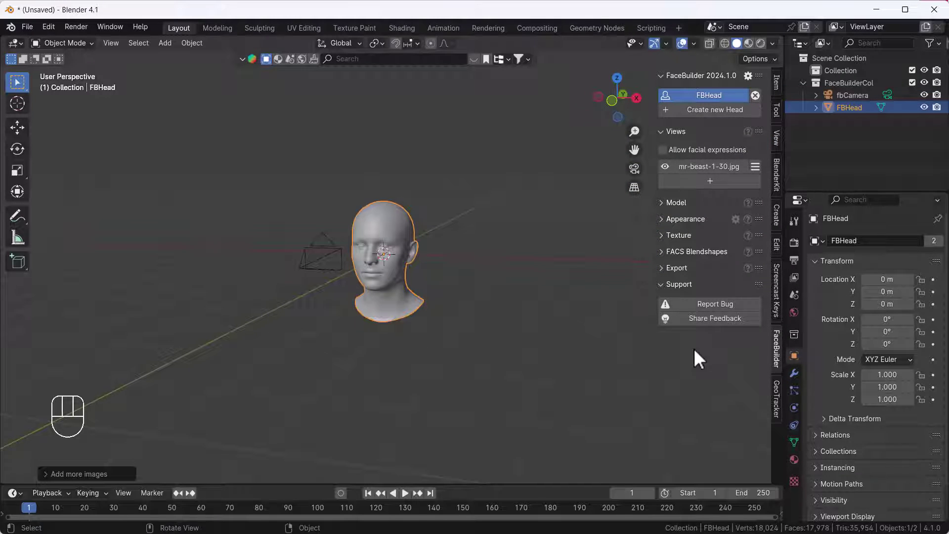
- In Pin Mode on mr-beast-1-30.jpg, allow facial expressions, auto-align the mesh, then lock the eyelids
click(702, 167)
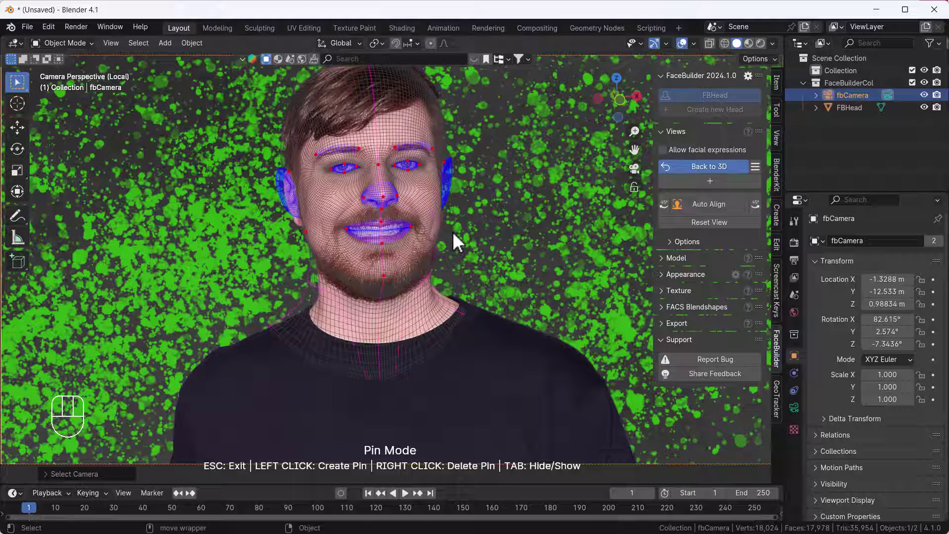
click(662, 150)
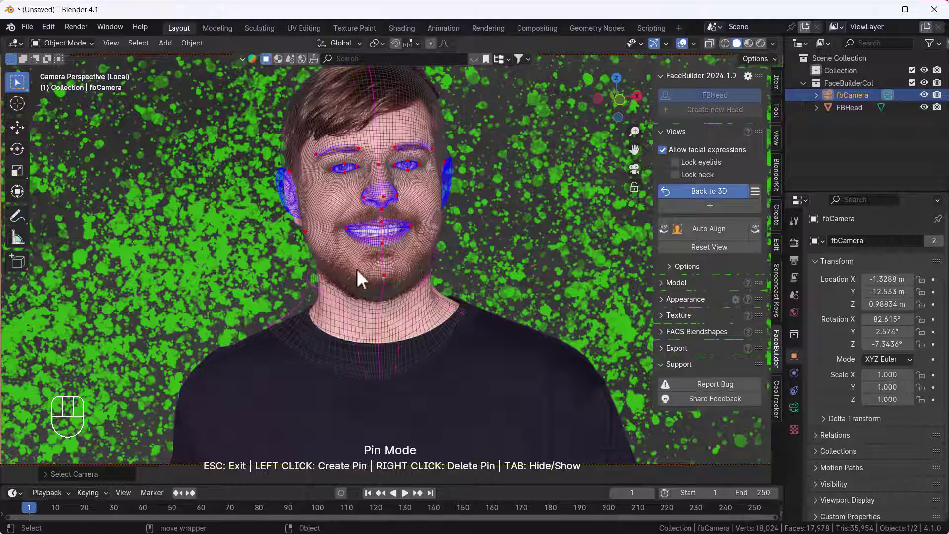
scroll(357, 269, up, 2)
click(706, 232)
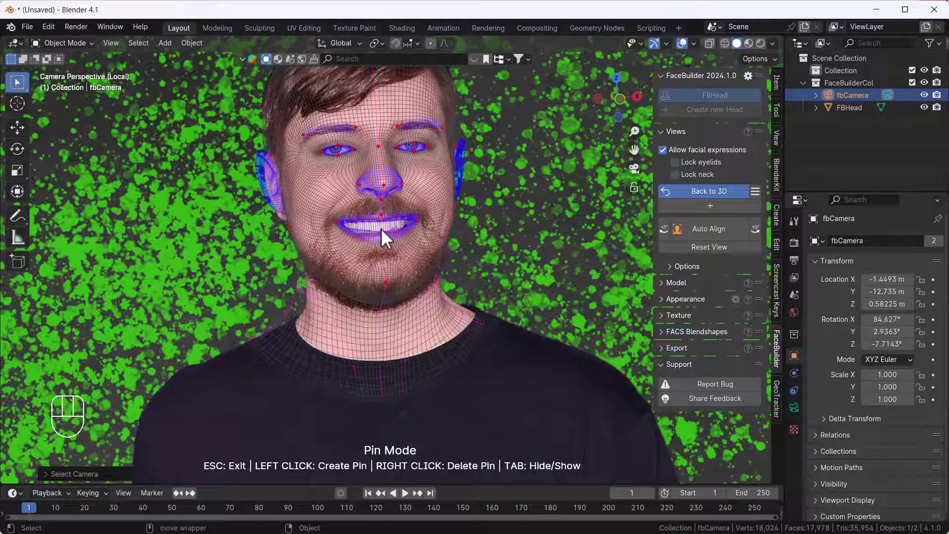
click(675, 163)
- Lock the neck, try pinning the ear outline to the photo, then undo those ear pins
click(675, 173)
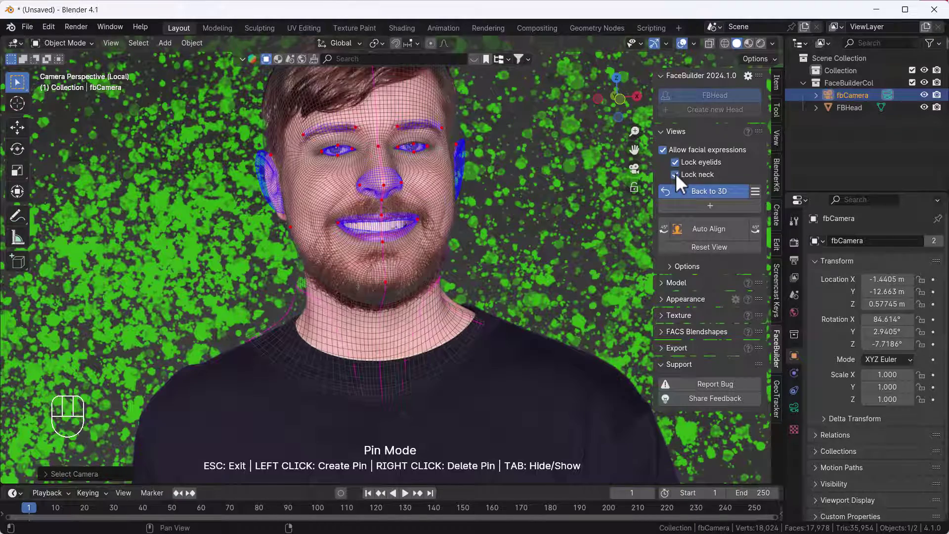
scroll(269, 215, up, 3)
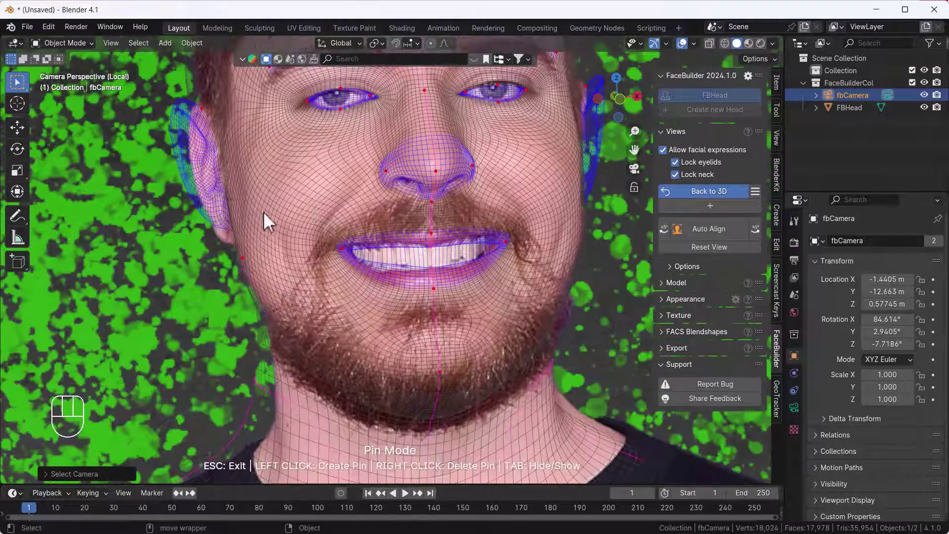
scroll(313, 292, up, 5)
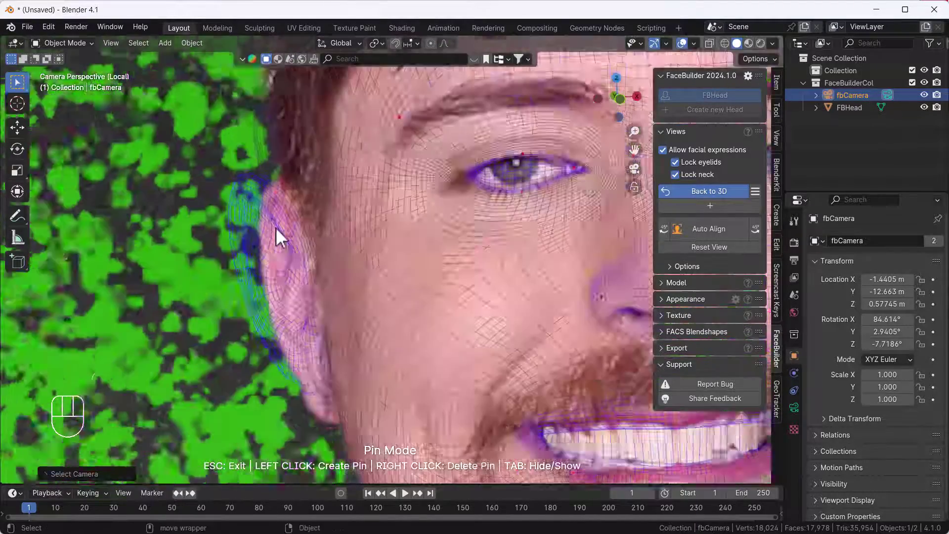
scroll(277, 212, up, 2)
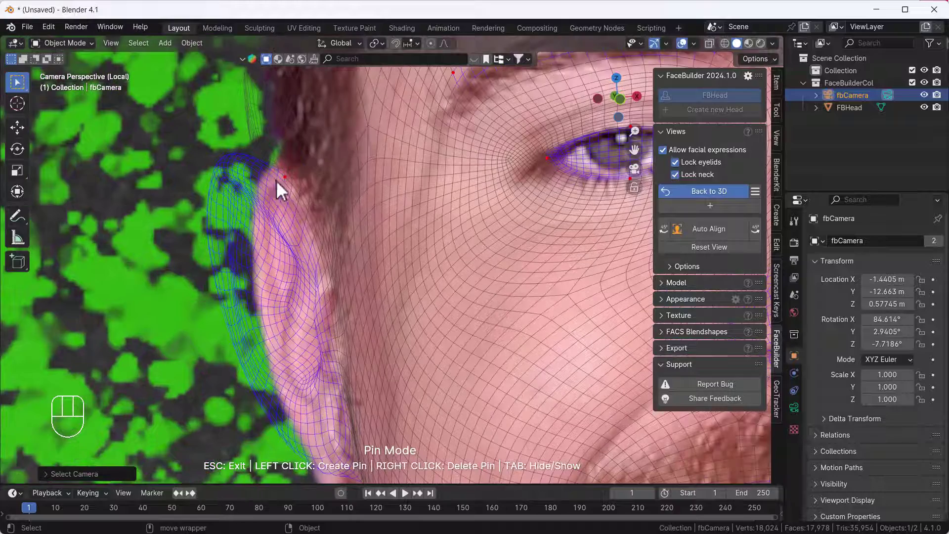
drag(229, 159, 274, 183)
key(shift)
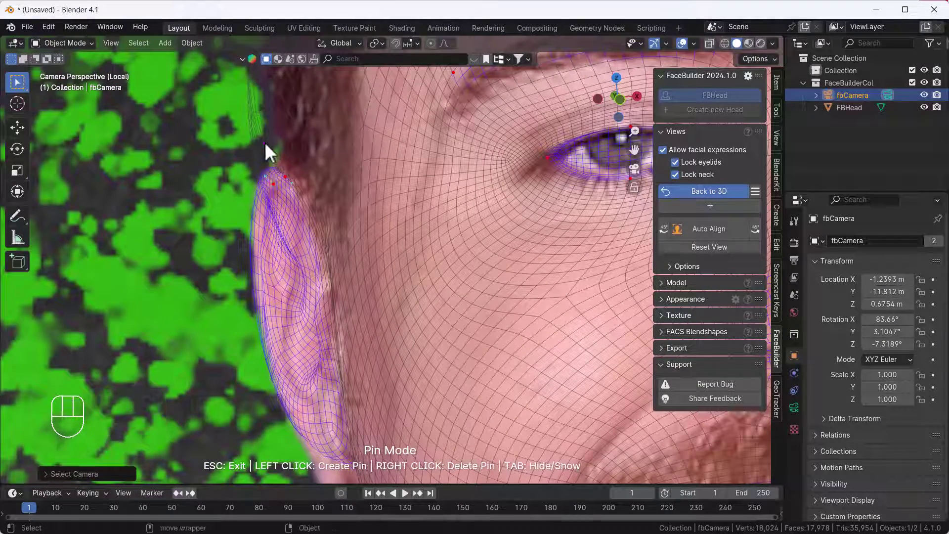
drag(259, 140, 289, 140)
shift+middle_drag(280, 233, 276, 201)
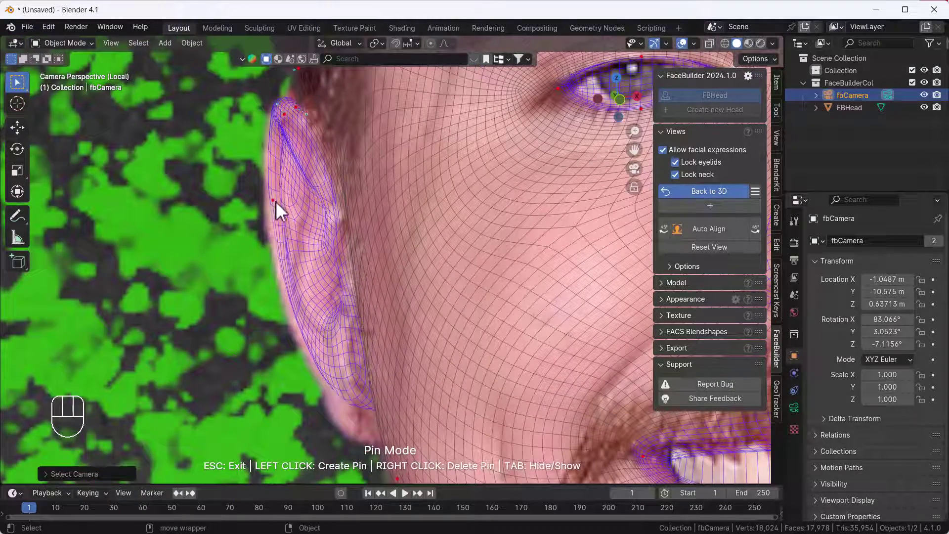
click(272, 200)
key(ctrl+z)
key(ctrl+z)
key(ctrl+z)
key(ctrl+z)
key(ctrl+z)
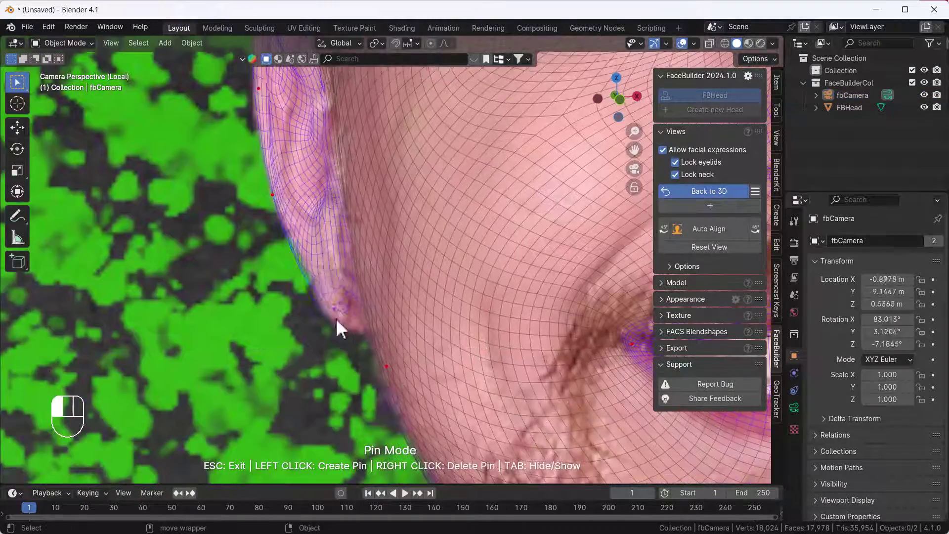
shift+middle_drag(254, 172, 459, 394)
key(ctrl+z)
key(ctrl+z)
key(ctrl+z)
key(ctrl+z)
key(ctrl+z)
key(ctrl+z)
key(ctrl+z)
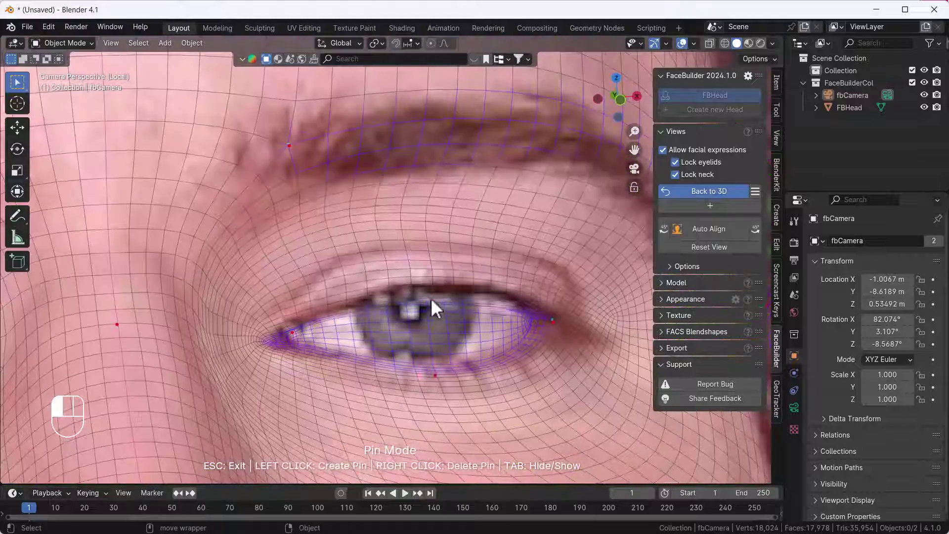
- Adjust the pin at the inner eye corner, then zoom back out to the whole face
click(290, 330)
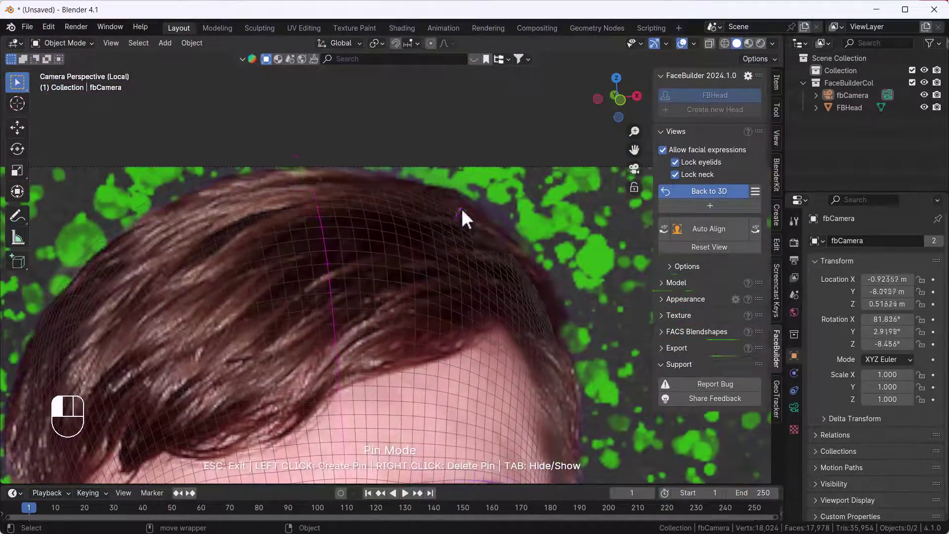
shift+middle_drag(461, 208, 423, 369)
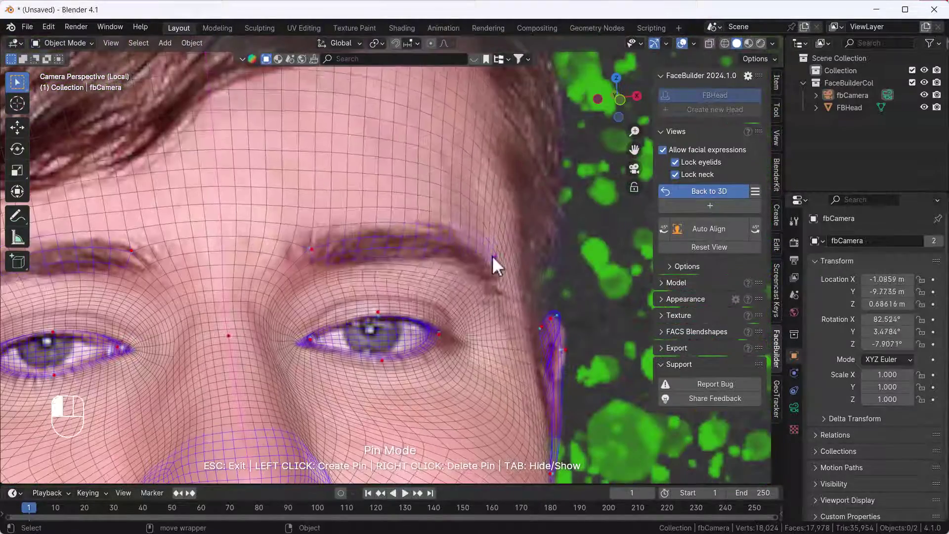
scroll(346, 286, up, 3)
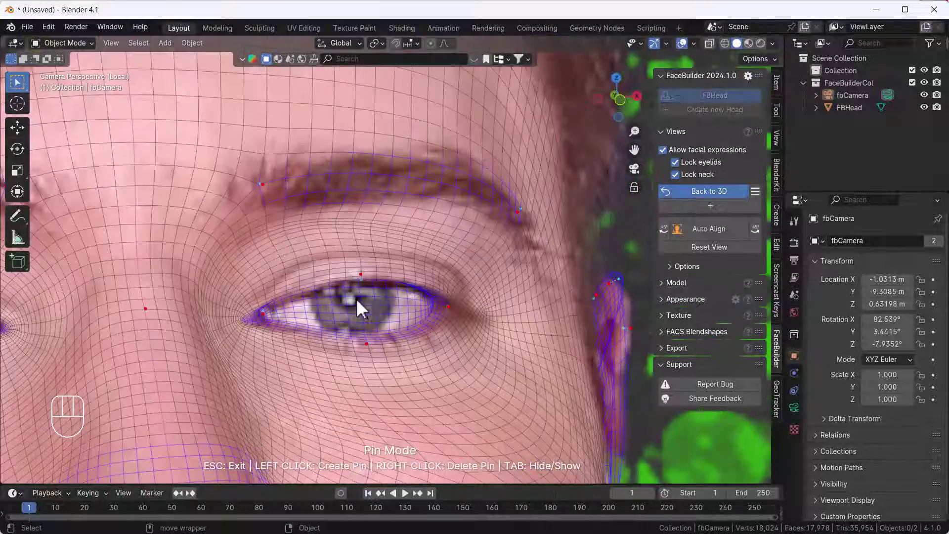
scroll(358, 277, up, 3)
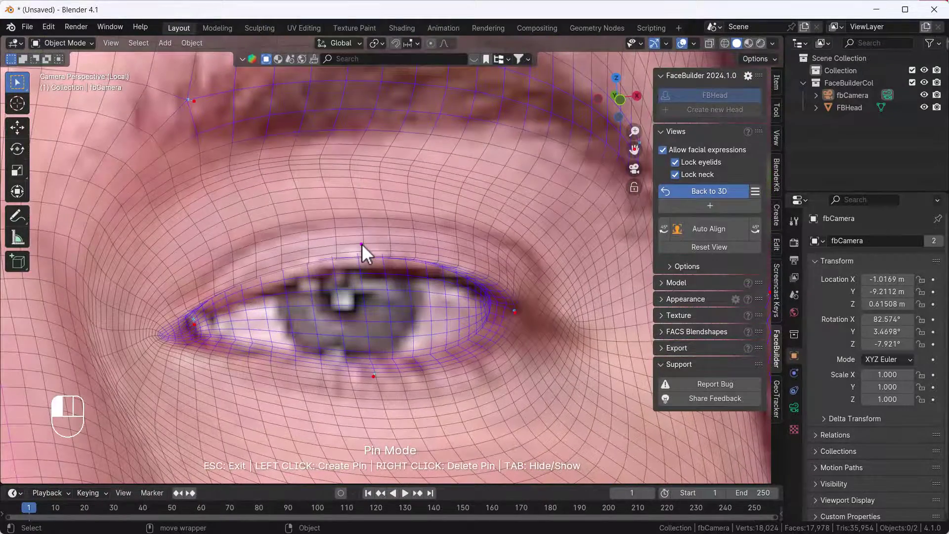
scroll(372, 249, down, 6)
scroll(424, 371, up, 2)
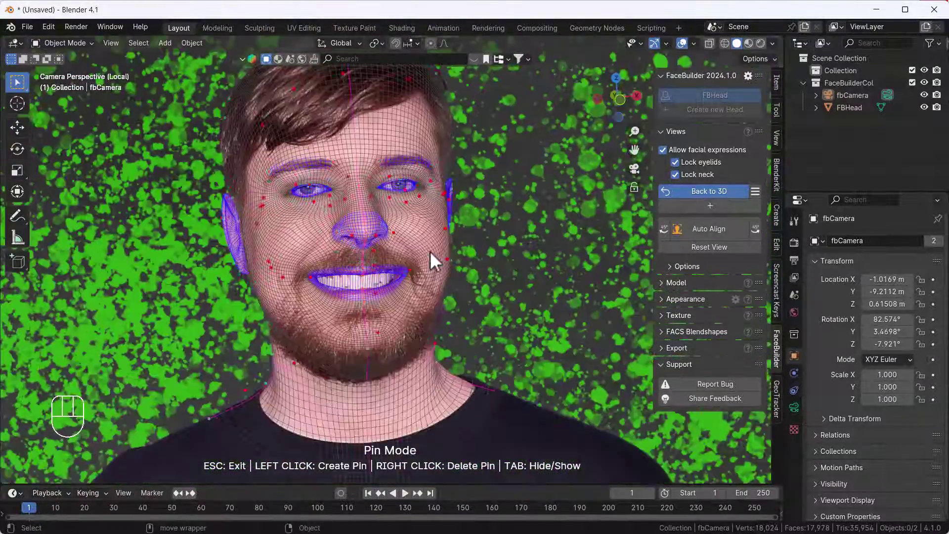
shift+middle_drag(434, 260, 479, 302)
- Generate the head texture from the photo in the Texture settings
scroll(470, 335, down, 2)
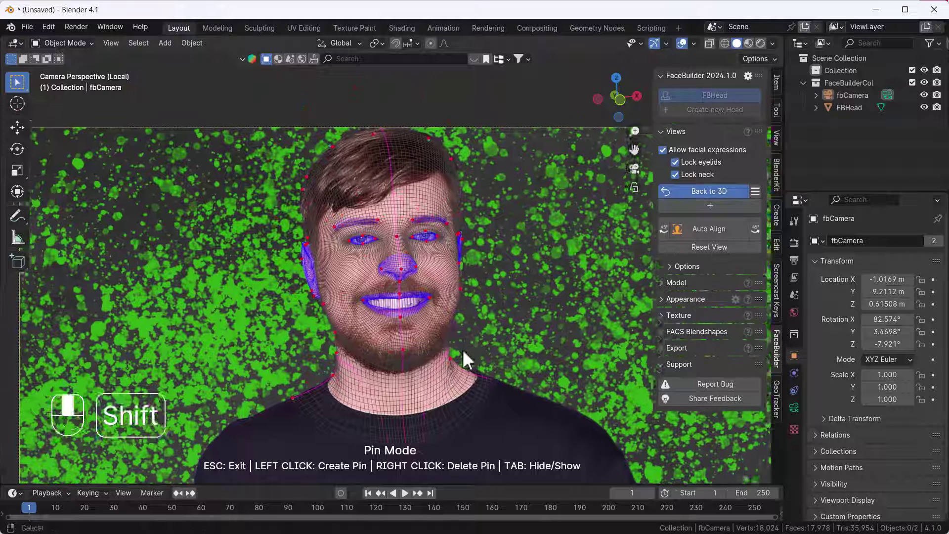
shift+middle_drag(465, 356, 784, 303)
click(677, 315)
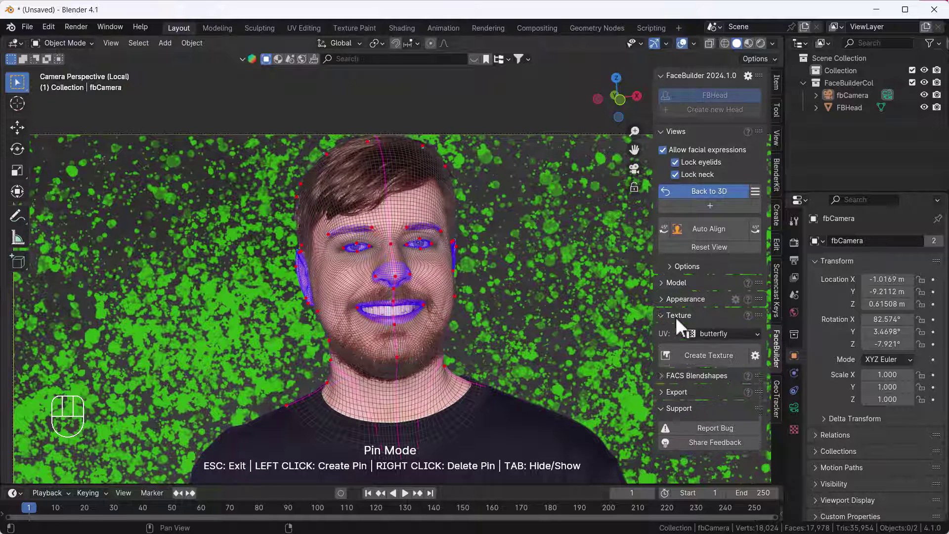
click(707, 356)
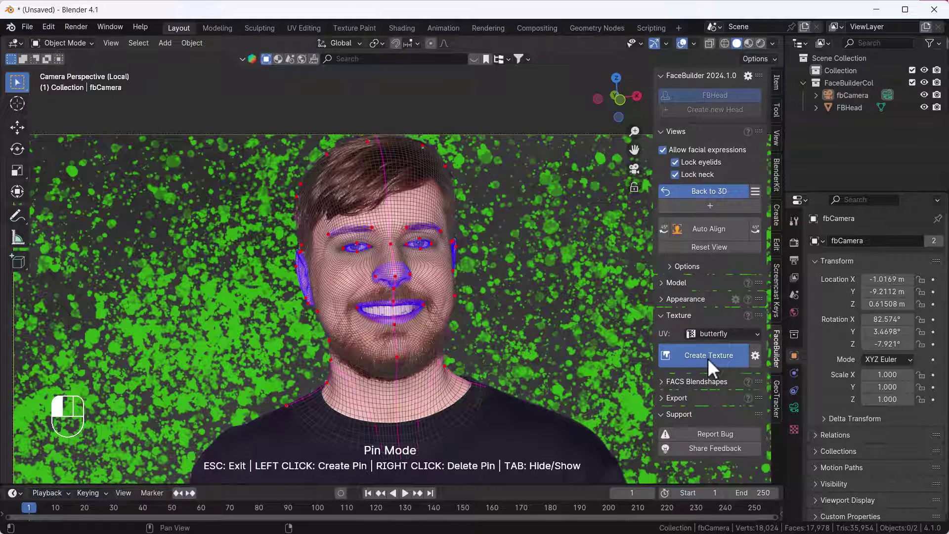
- Orbit around the textured head, switching to the camera view to compare it with the photo
key(KP_0)
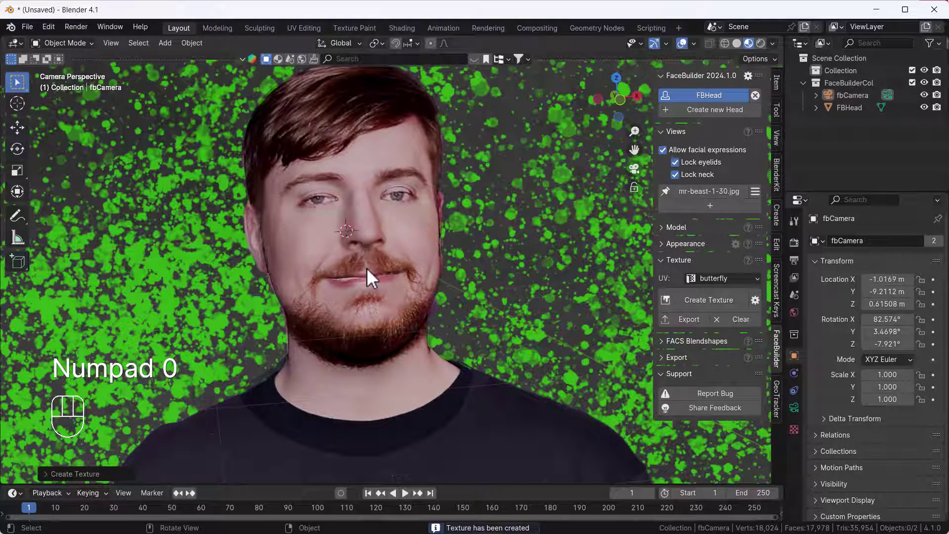
click(366, 268)
key(KP_0)
scroll(386, 271, up, 2)
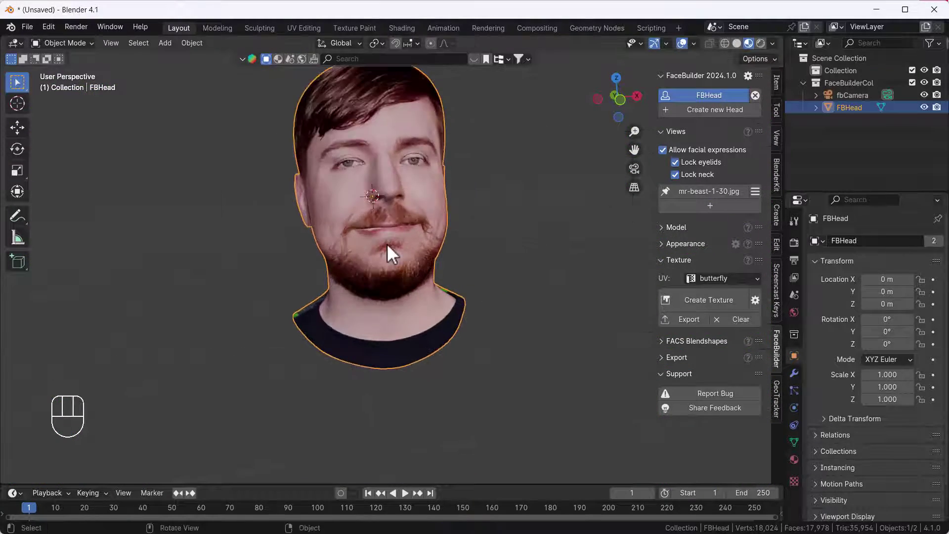
shift+middle_drag(386, 243, 415, 318)
scroll(398, 266, up, 1)
middle_drag(398, 320, 380, 313)
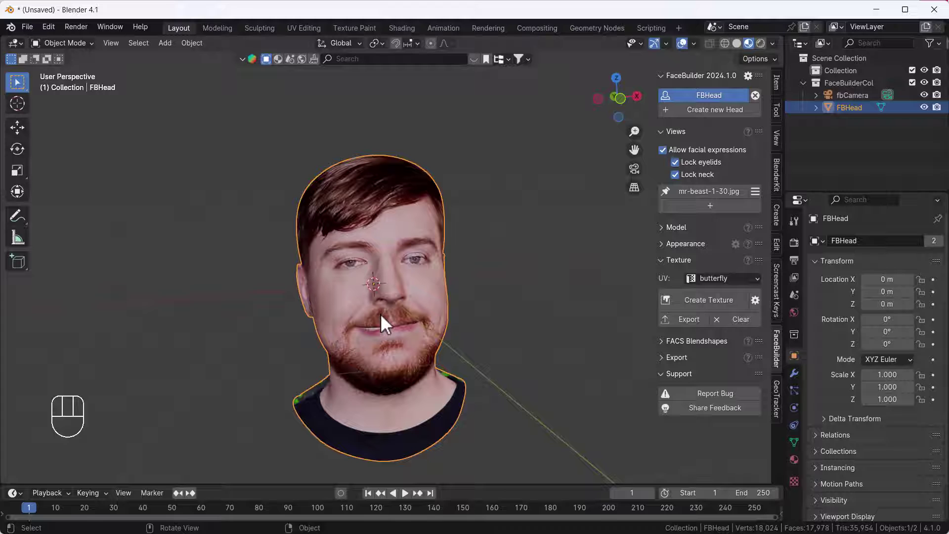
key(KP_0)
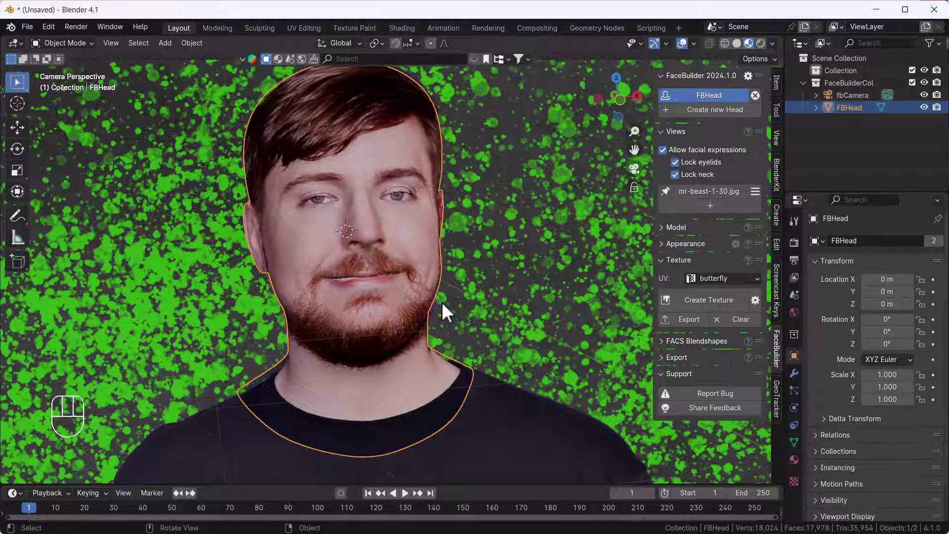
middle_drag(442, 309, 410, 229)
key(KP_0)
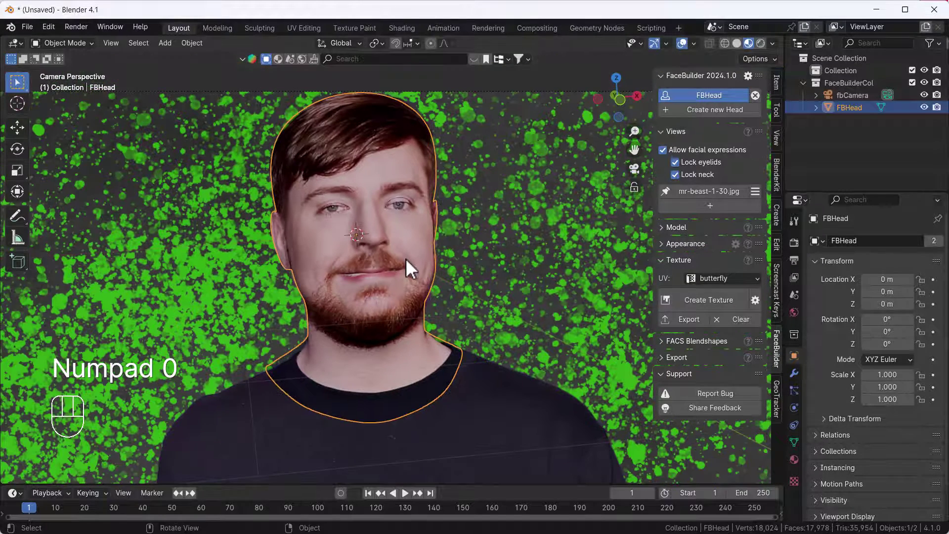
scroll(405, 258, down, 5)
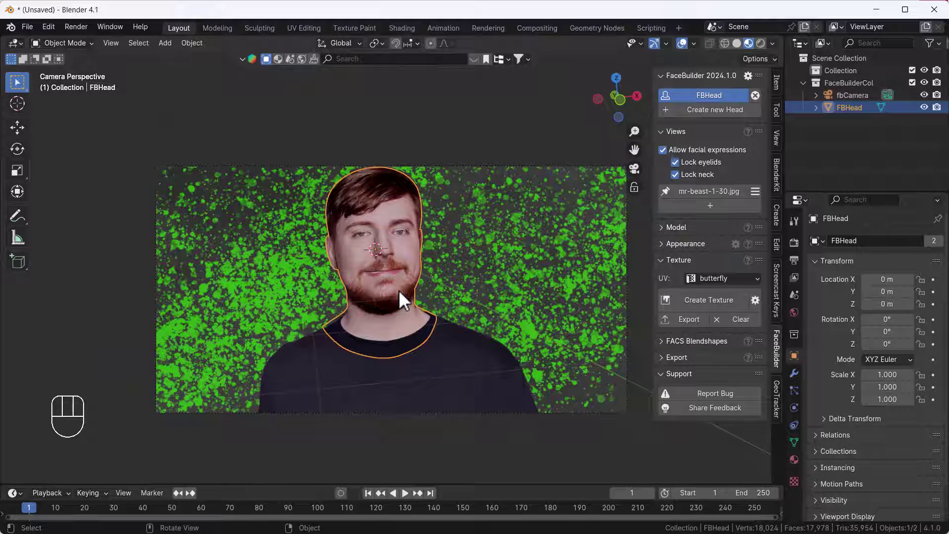